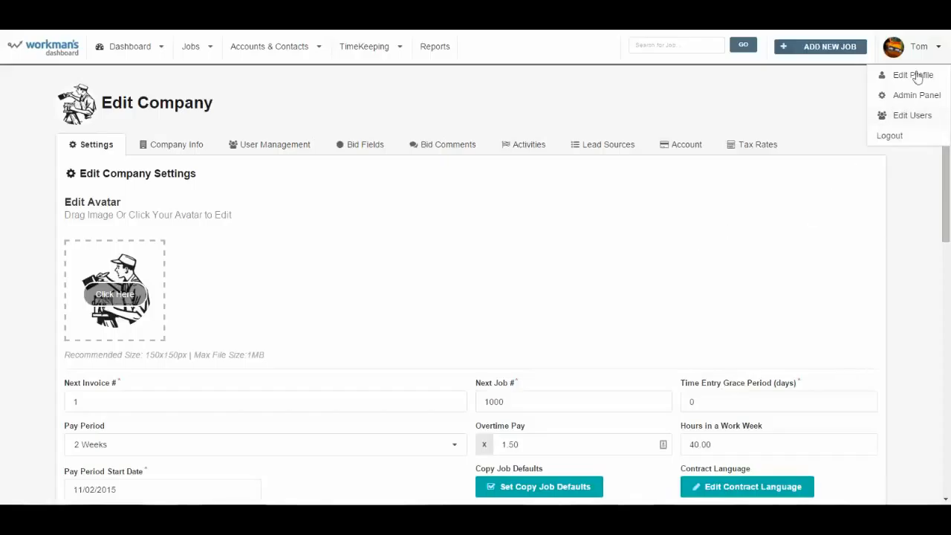
- Go to the Admin Panel from the user account dropdown at the top right
left_click(938, 51)
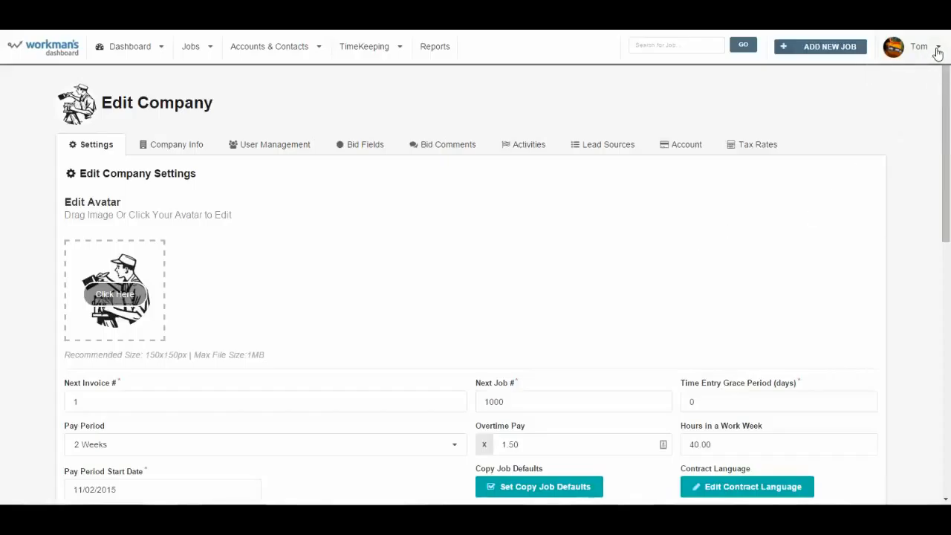
left_click(938, 50)
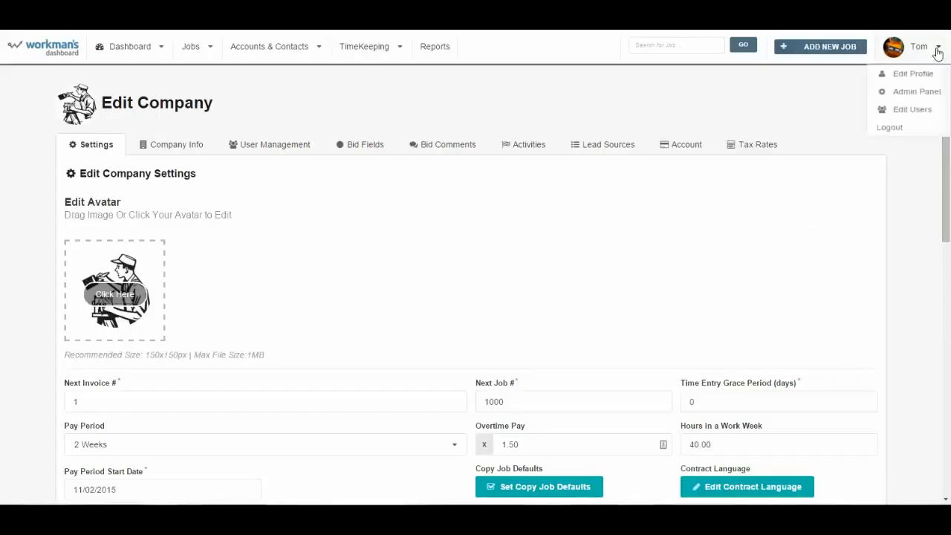
left_click(912, 104)
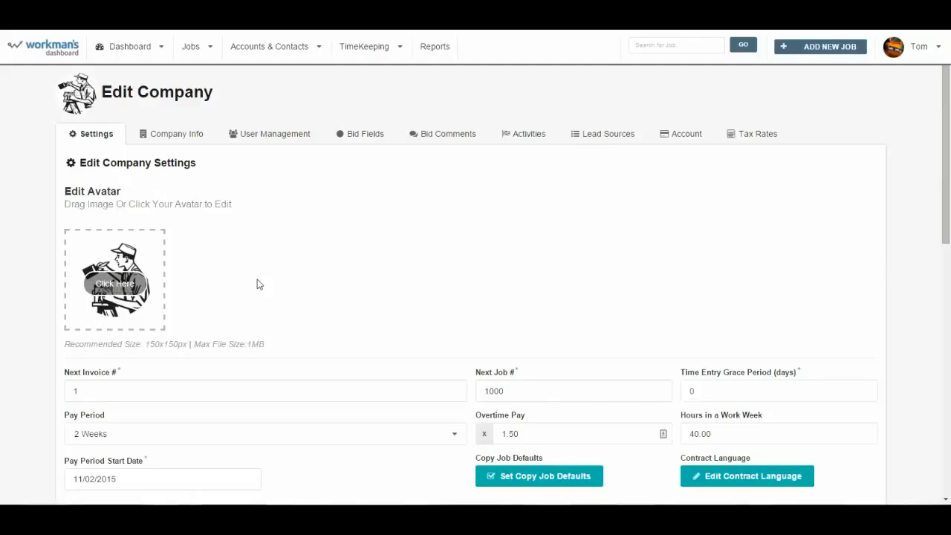
left_click(124, 280)
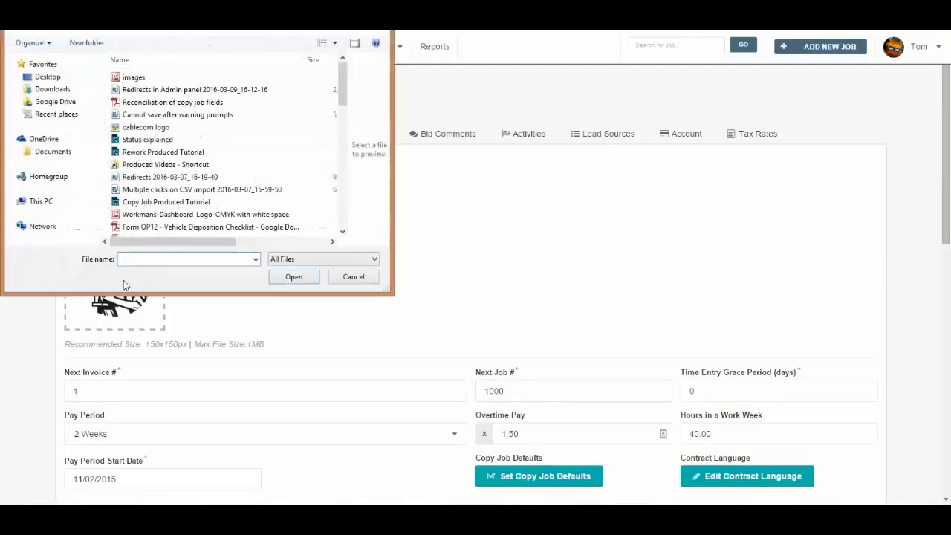
left_click(348, 277)
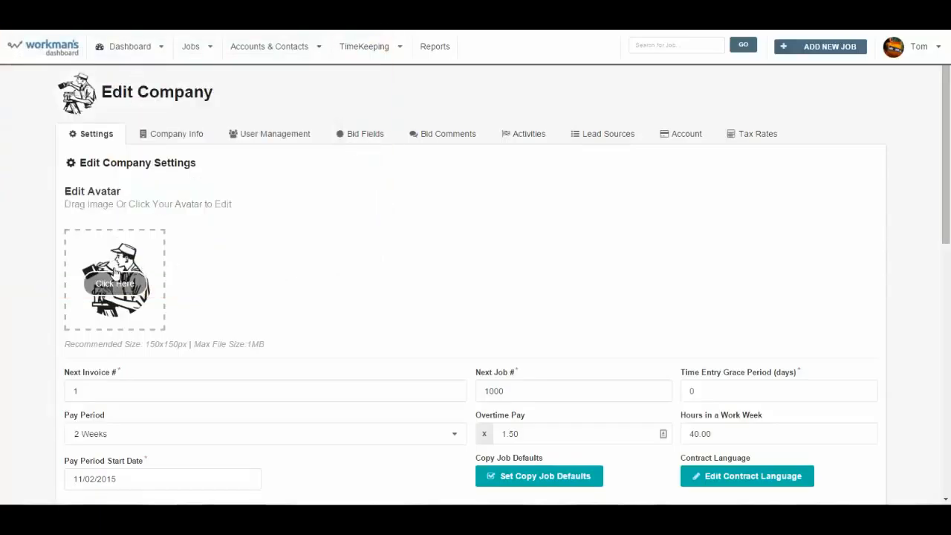
scroll(347, 344, "down", 4)
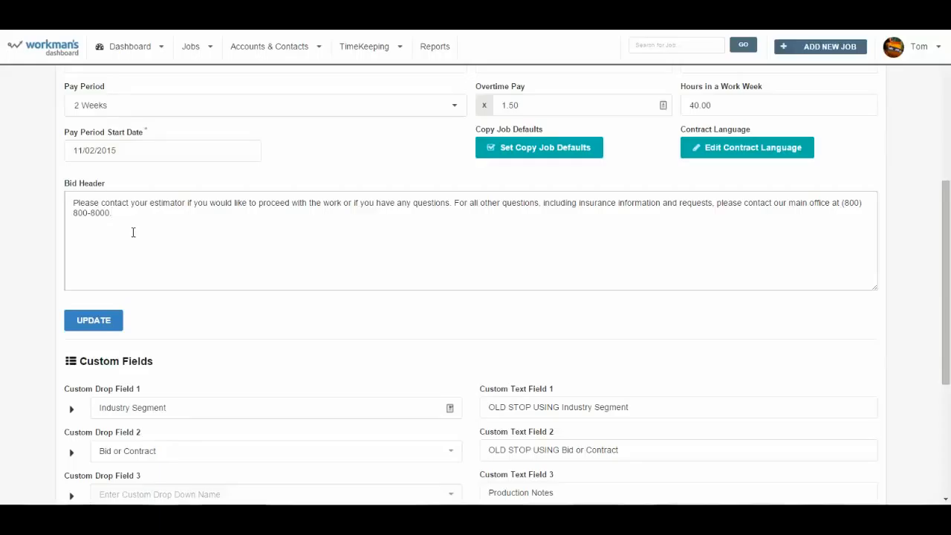
scroll(482, 425, "up", 5)
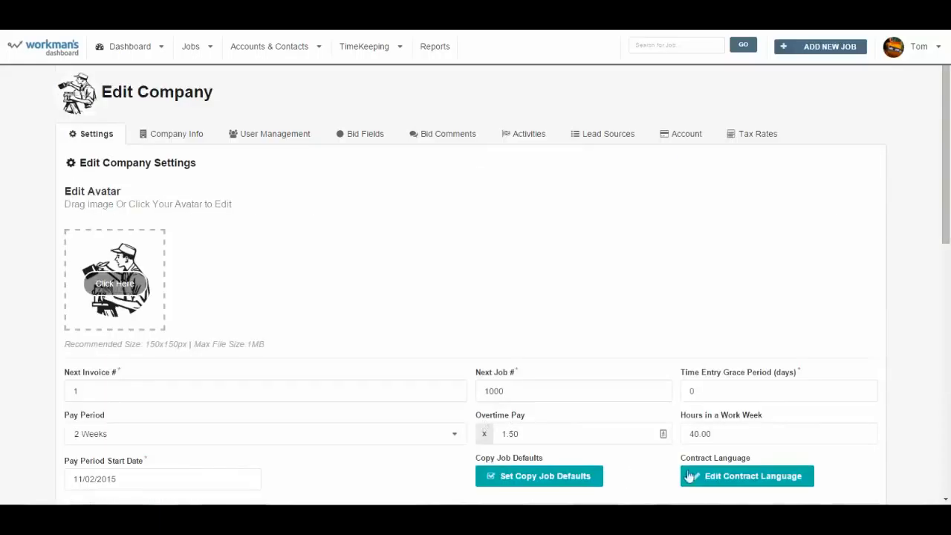
- Add a bold, centred 'TERMS & CONDITIONS' heading above the contract text
left_click(758, 477)
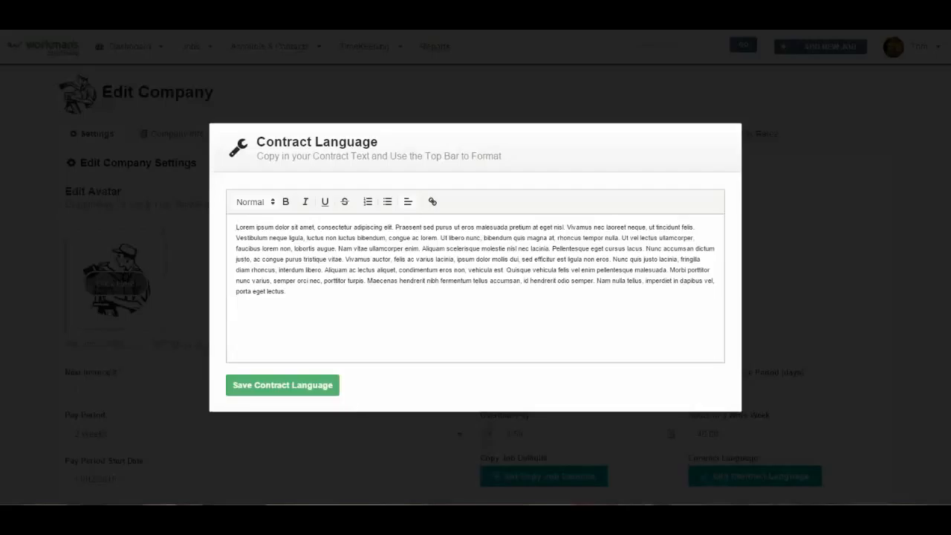
left_click(251, 245)
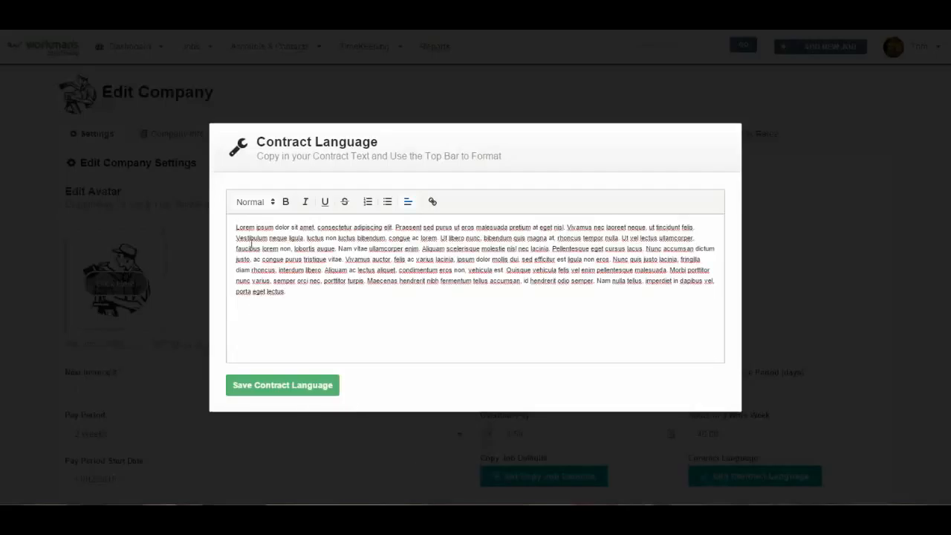
key("Return")
key("Return")
key("Up")
key("Up")
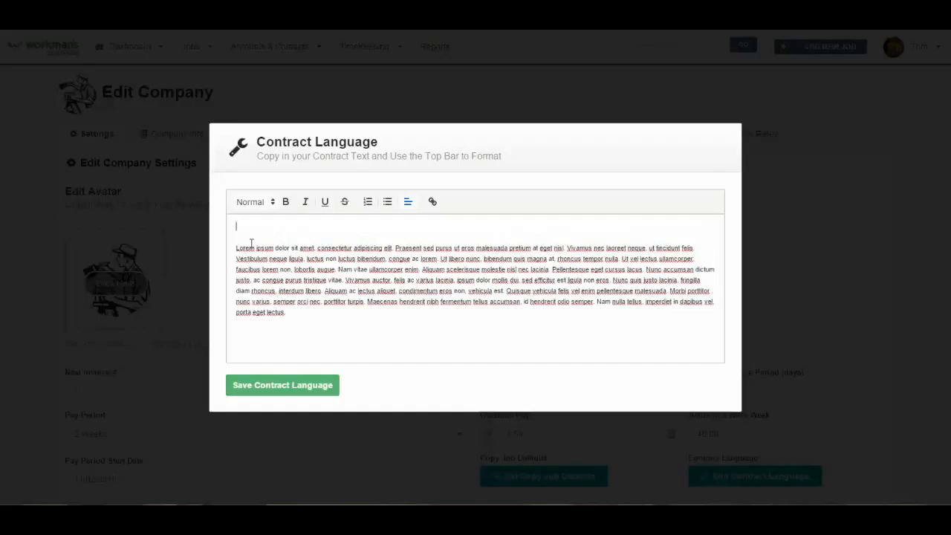
type("STAND")
key("BackSpace")
key("BackSpace")
key("BackSpace")
key("BackSpace")
key("BackSpace")
key("BackSpace")
type("TERMS")
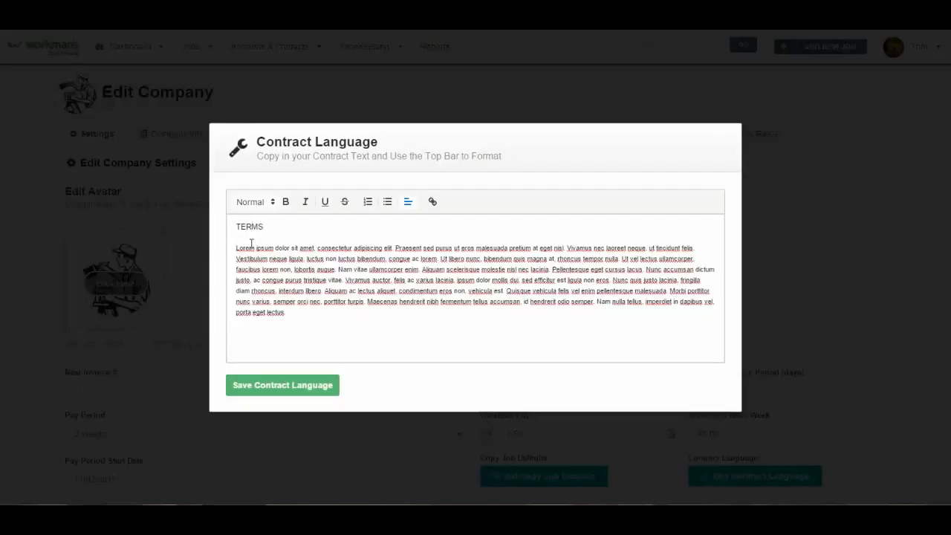
type(" & CONDITIONS,")
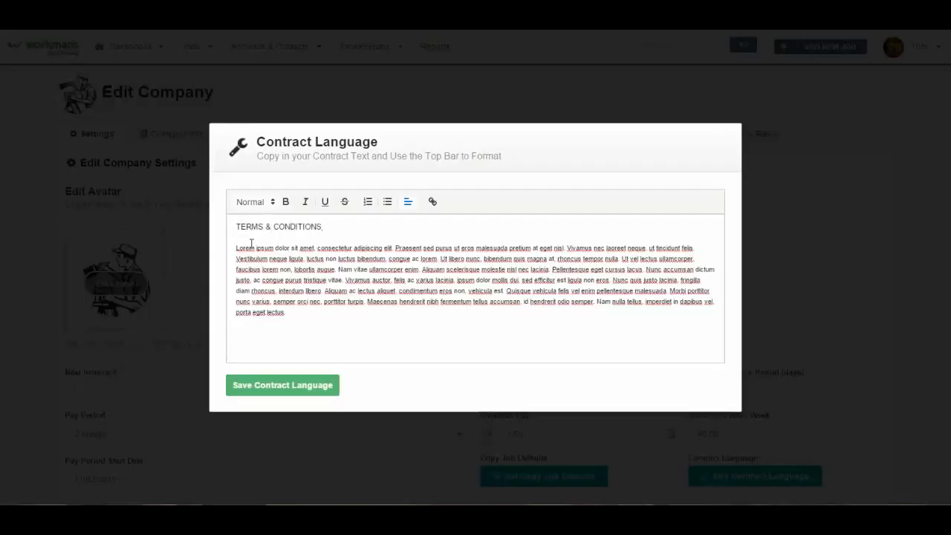
key("shift+Home")
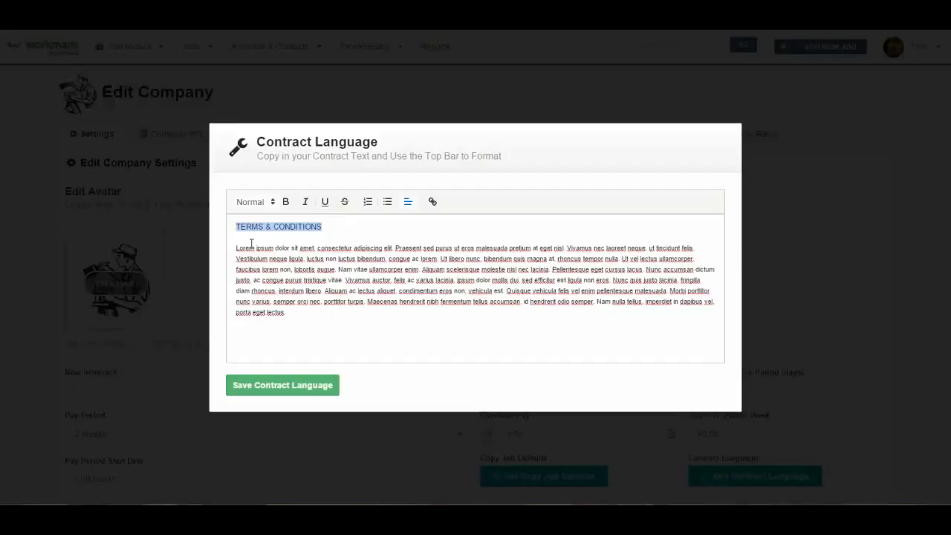
left_click(286, 202)
left_click(408, 203)
left_click(411, 235)
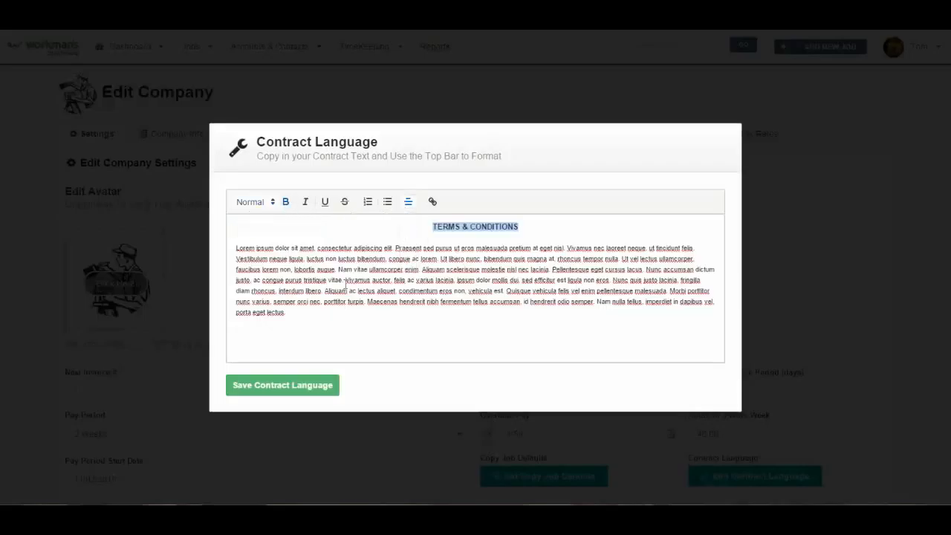
- Append an underscore signature line labelled 'Customer Signature' and save the contract language
left_click(311, 327)
key("Return")
key("Return")
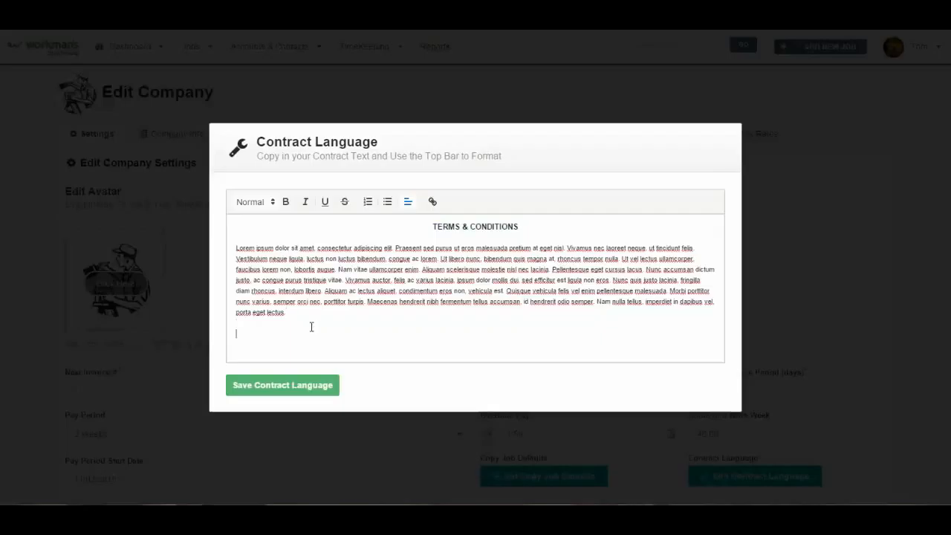
type("____________")
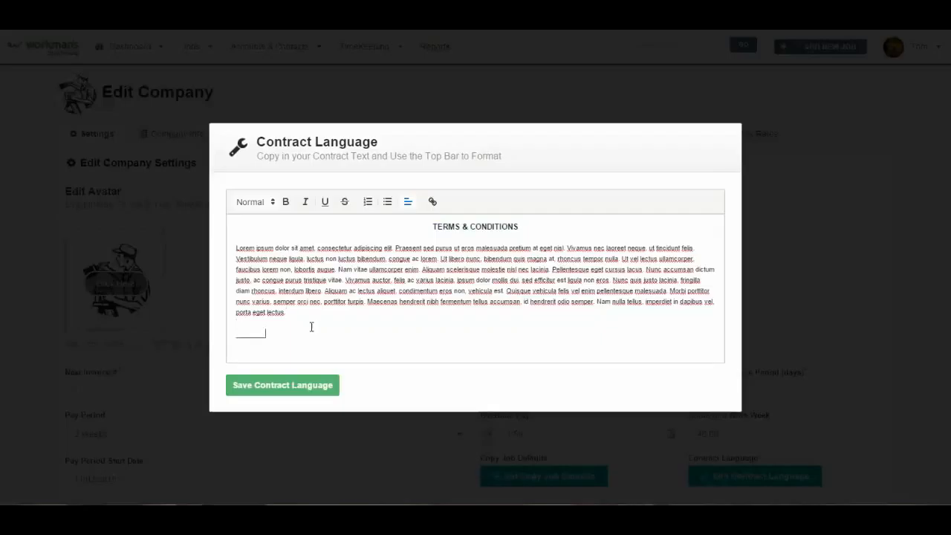
type("________")
key("Return")
type("Customer Signature")
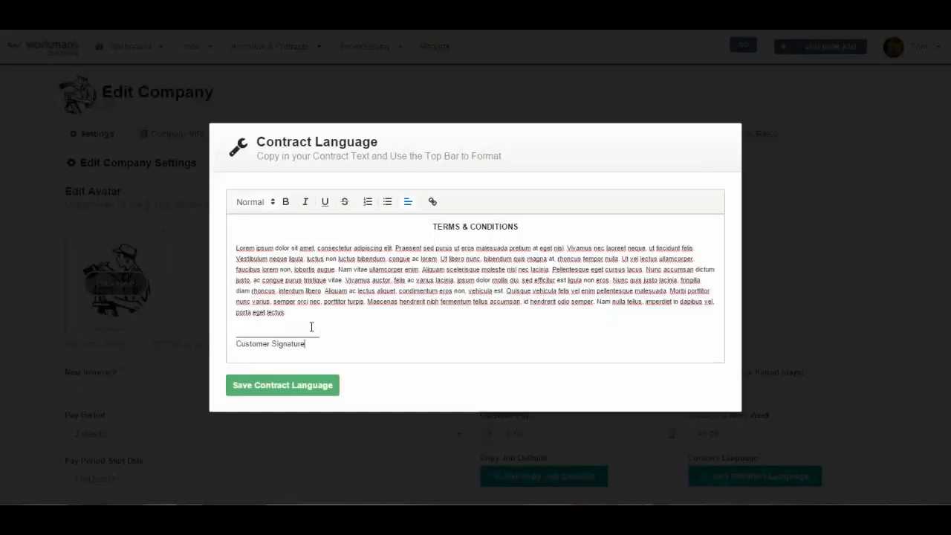
left_click(291, 382)
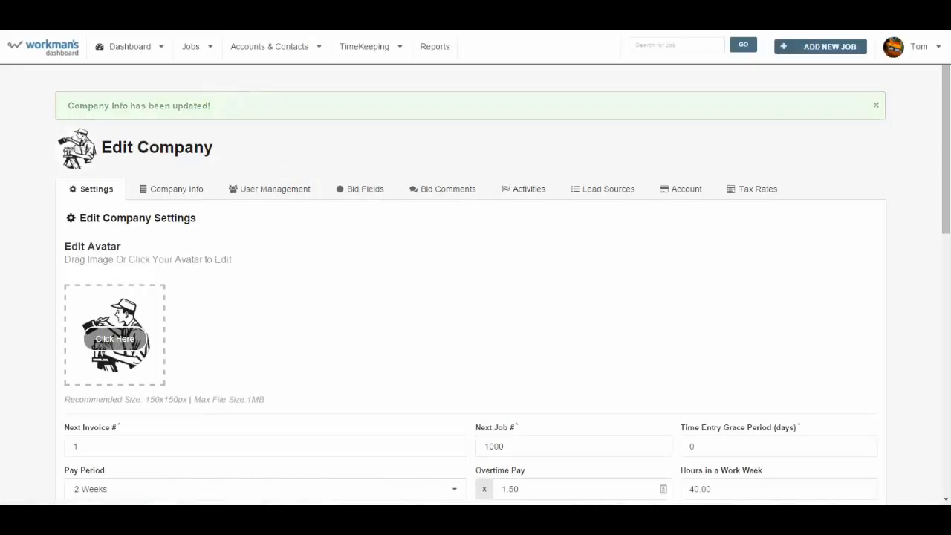
- Open the job's bid as a printable Category Totals proposal
left_click(204, 52)
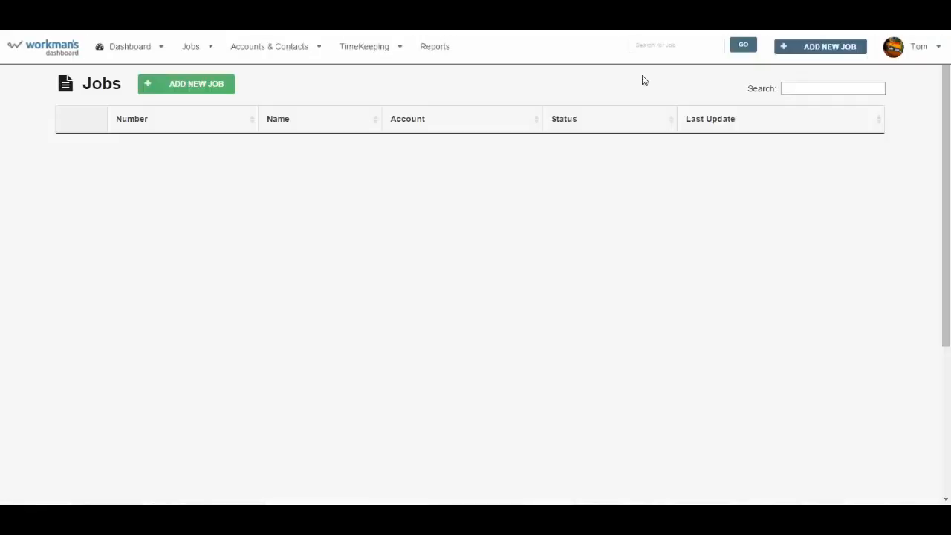
left_click(74, 235)
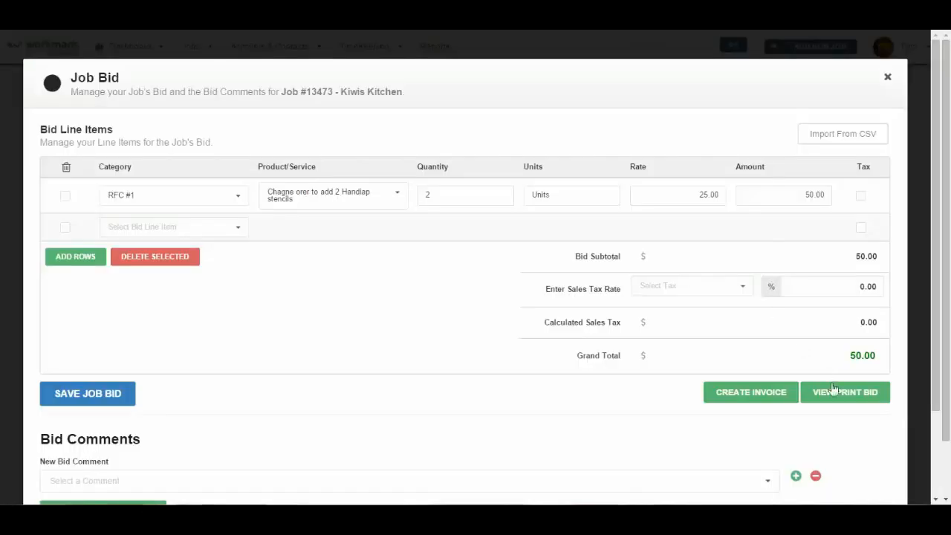
left_click(833, 391)
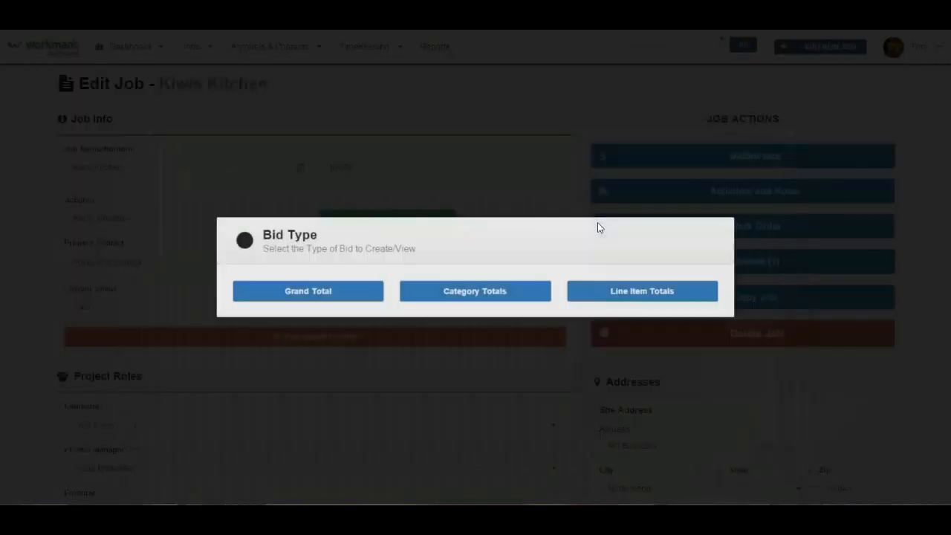
left_click(477, 292)
- Read through the bid proposal, briefly selecting the contact notice paragraph
scroll(458, 345, "down", 3)
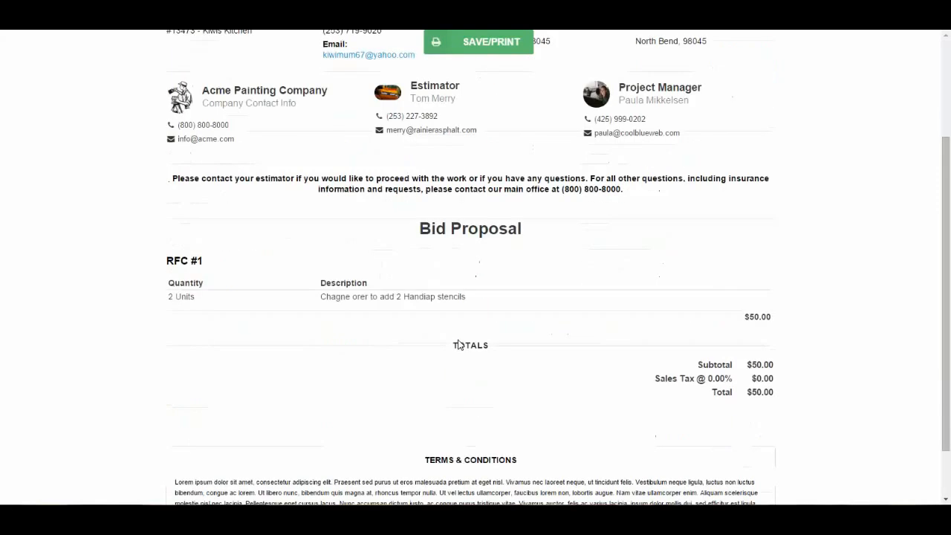
scroll(459, 344, "up", 2)
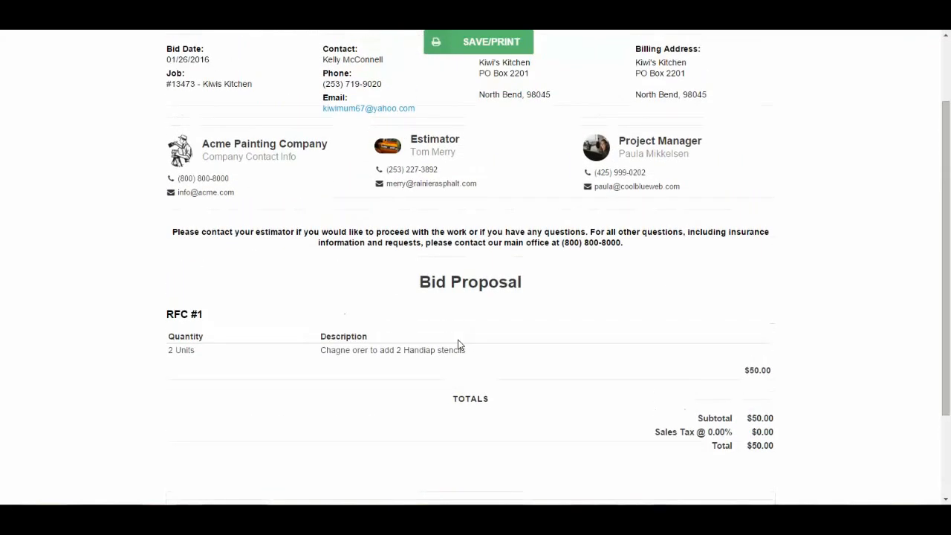
left_click_drag(170, 233, 630, 246)
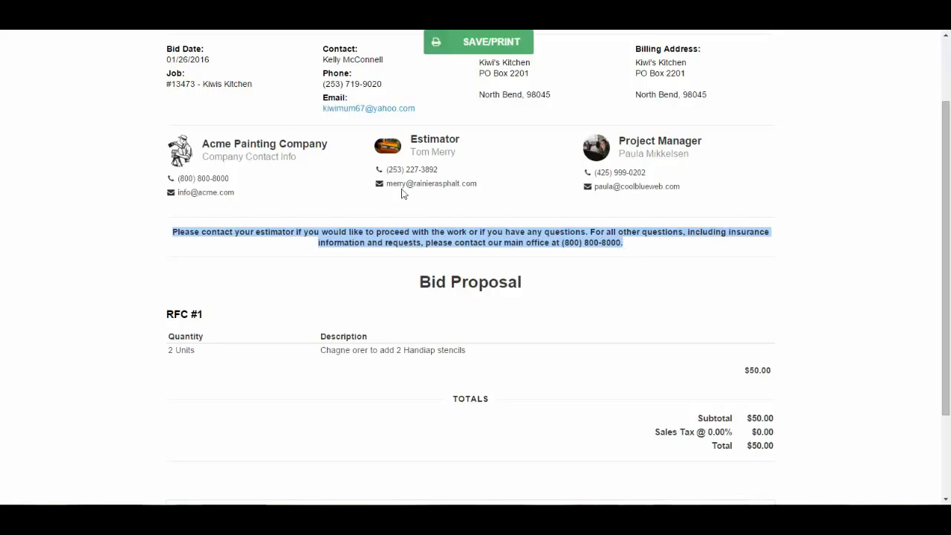
left_click(524, 377)
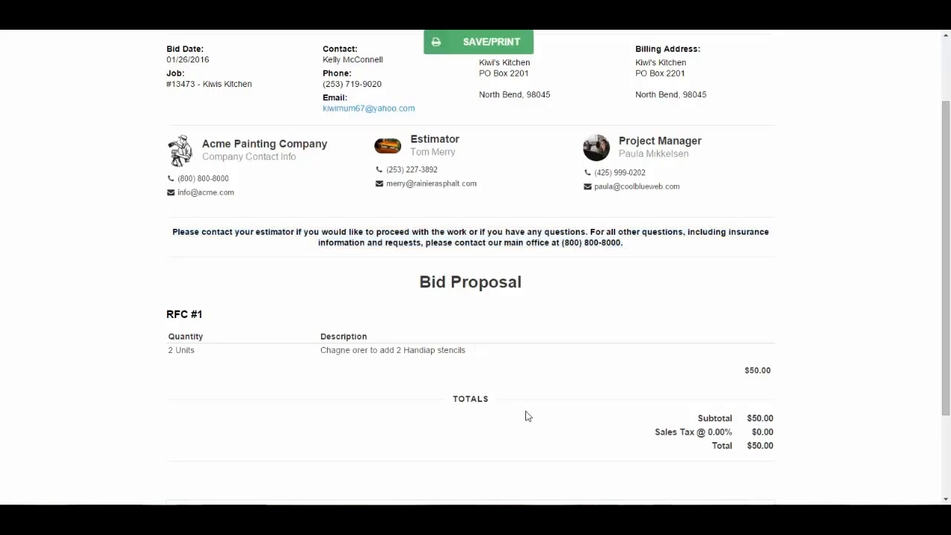
scroll(528, 427, "down", 2)
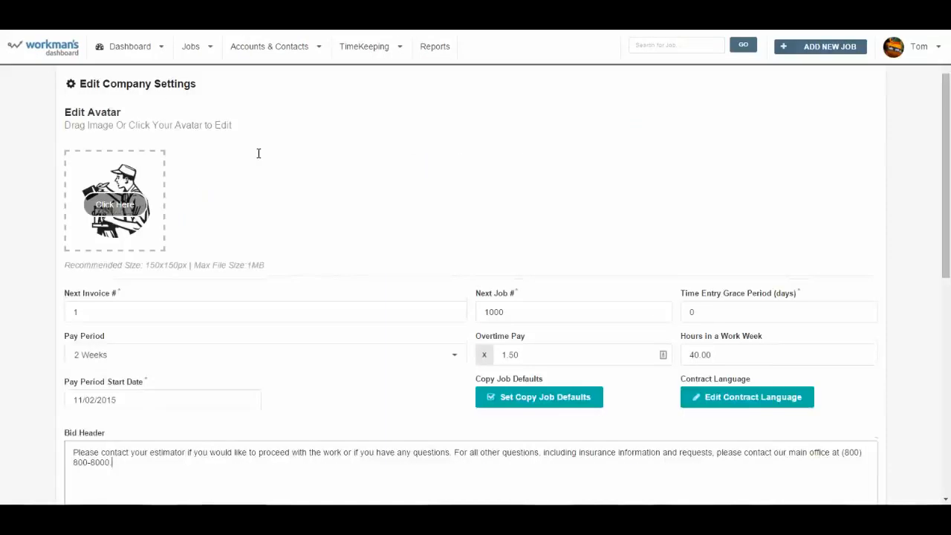
scroll(258, 155, "up", 2)
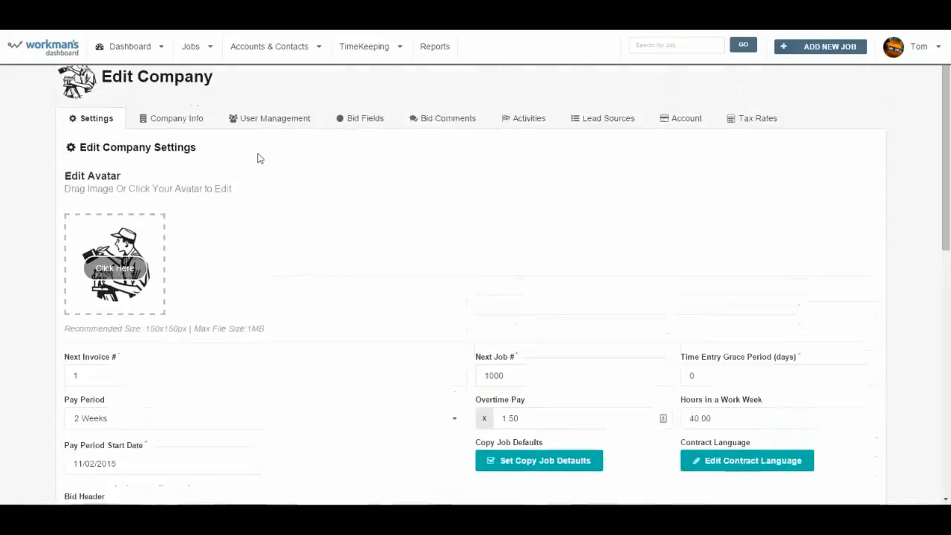
- Check the Company Info and User Management tabs, ending on the Bid Fields tab
left_click(176, 135)
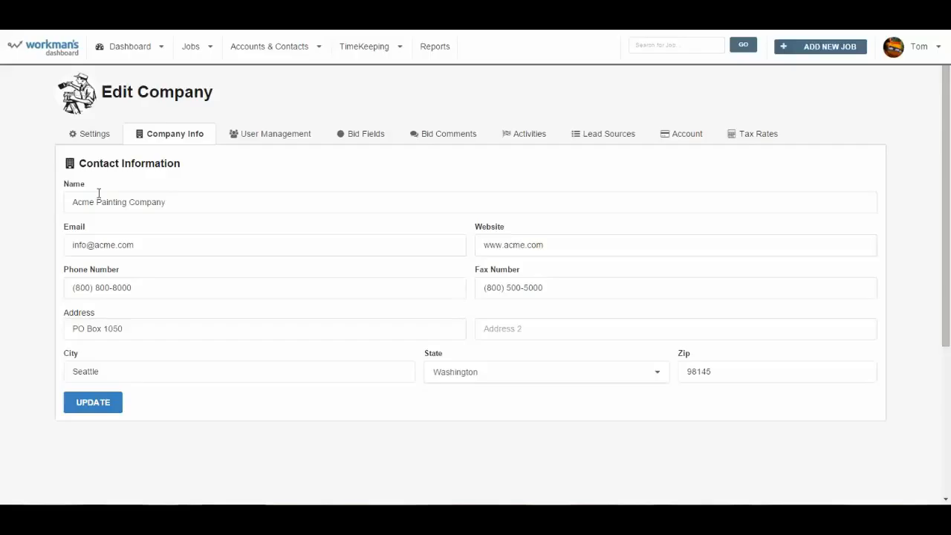
left_click(280, 136)
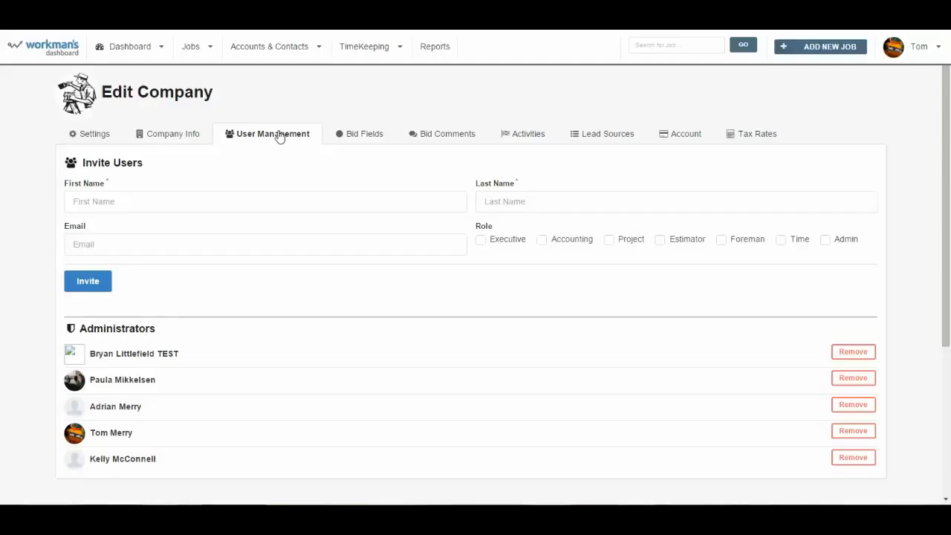
left_click(356, 138)
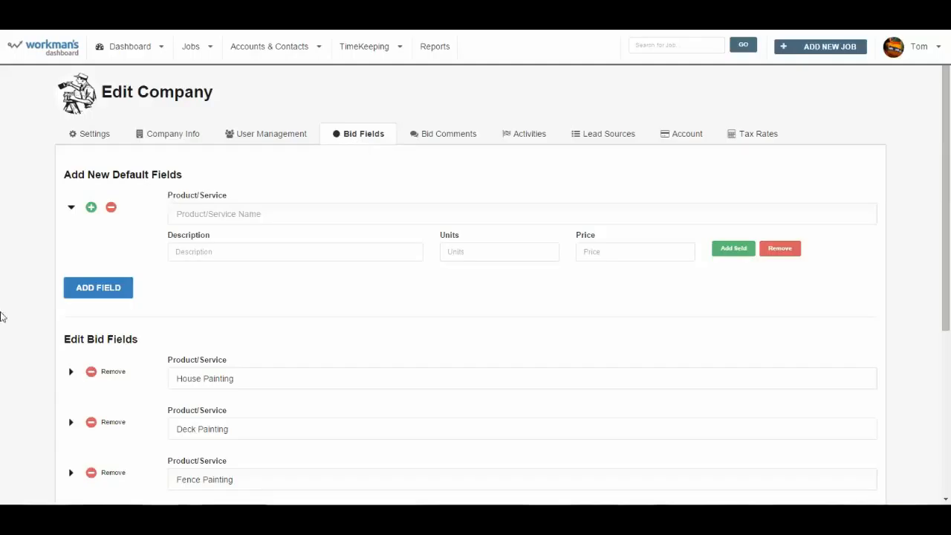
scroll(26, 360, "down", 1)
scroll(26, 360, "down", 3)
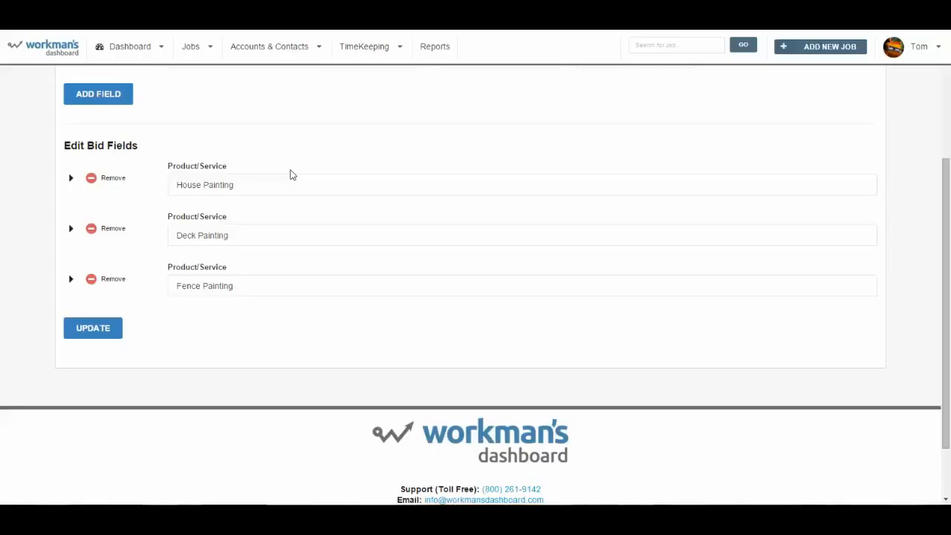
- Expand House Painting to see its five line items, then return to Add New Default Fields
left_click(70, 181)
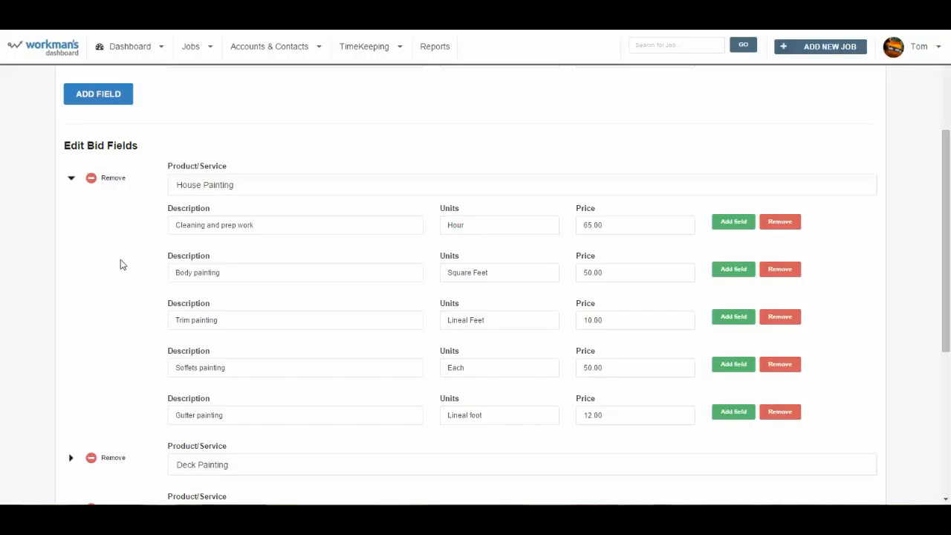
scroll(121, 265, "up", 1)
scroll(122, 266, "down", 2)
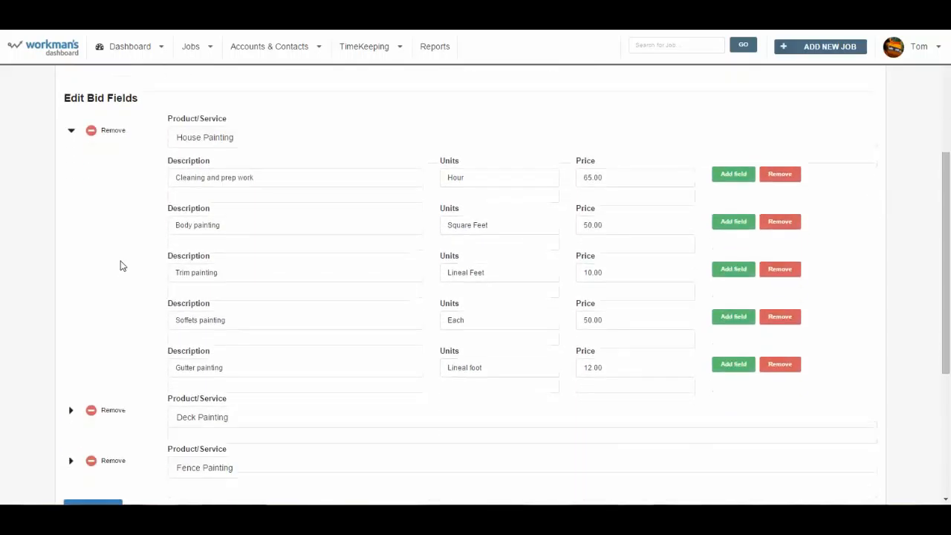
scroll(122, 265, "up", 3)
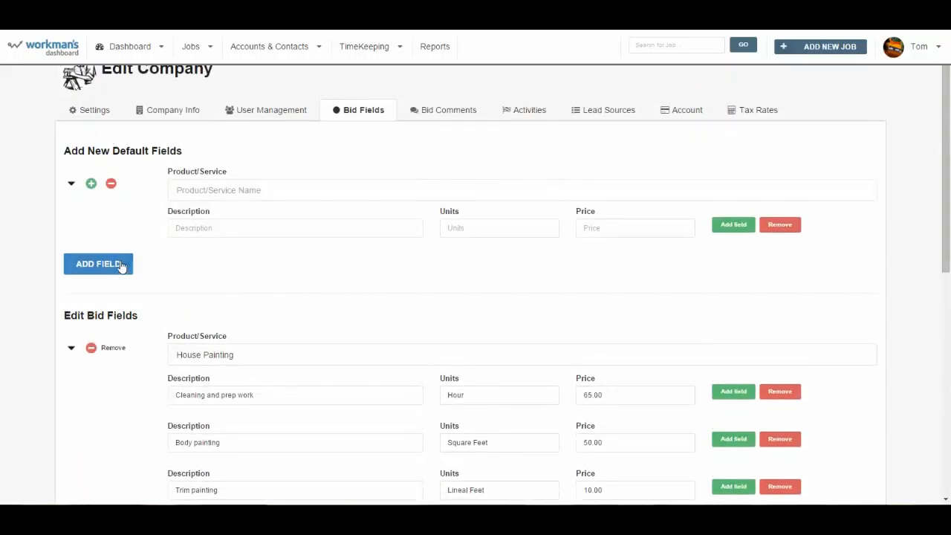
scroll(189, 295, "down", 4)
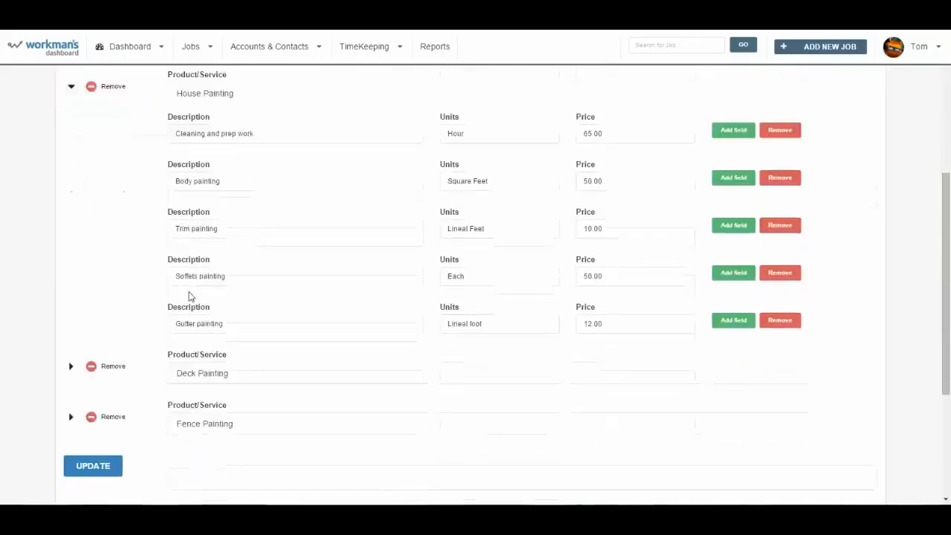
scroll(189, 294, "up", 4)
- Add a 'New Category' default bid field with 'Description 1', Square Feet units and price 1
left_click(216, 214)
type("New ")
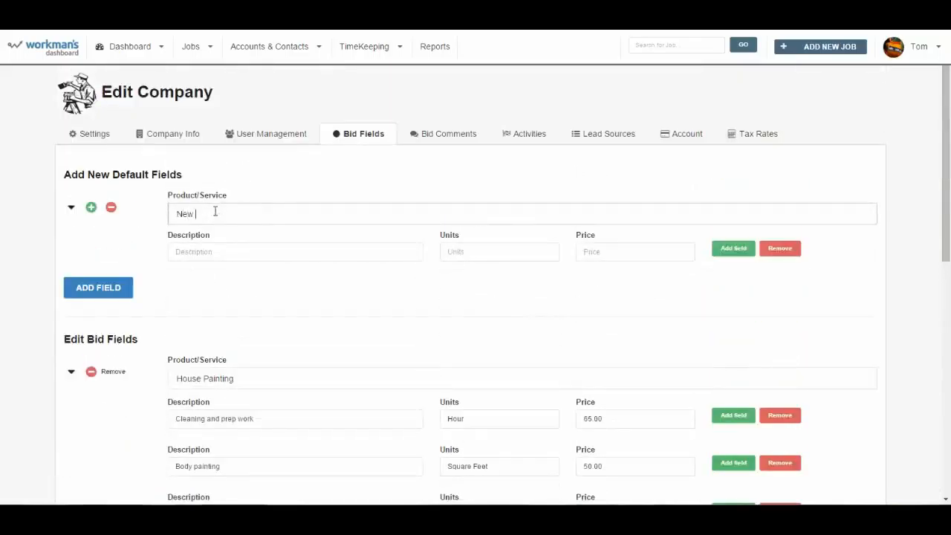
type("Category")
key("Tab")
type("D")
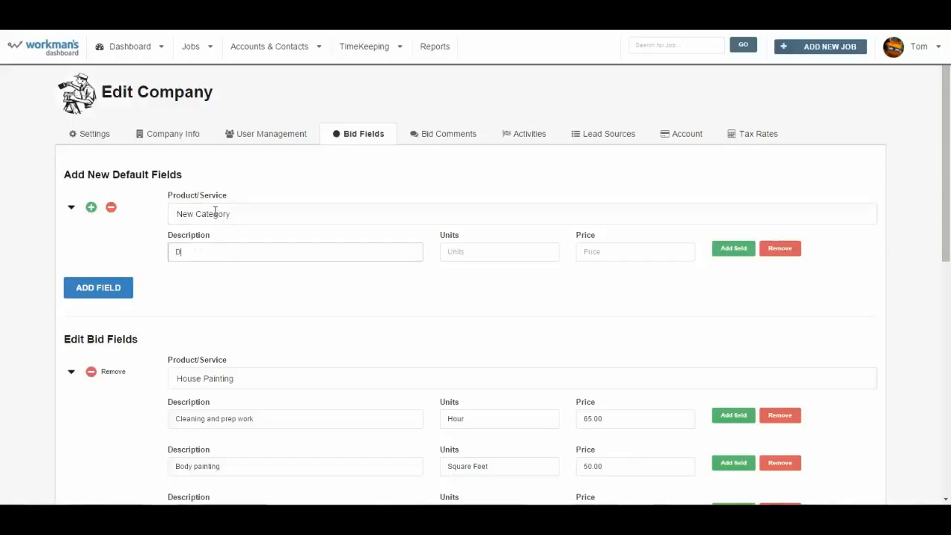
type("escription 1")
key("Tab")
type("Squ")
key("Down")
key("Tab")
type("1")
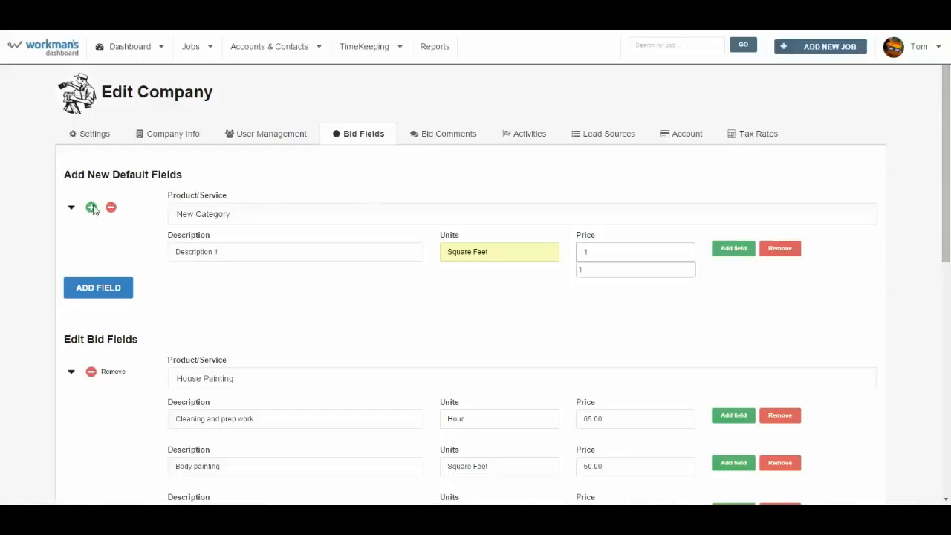
left_click(93, 288)
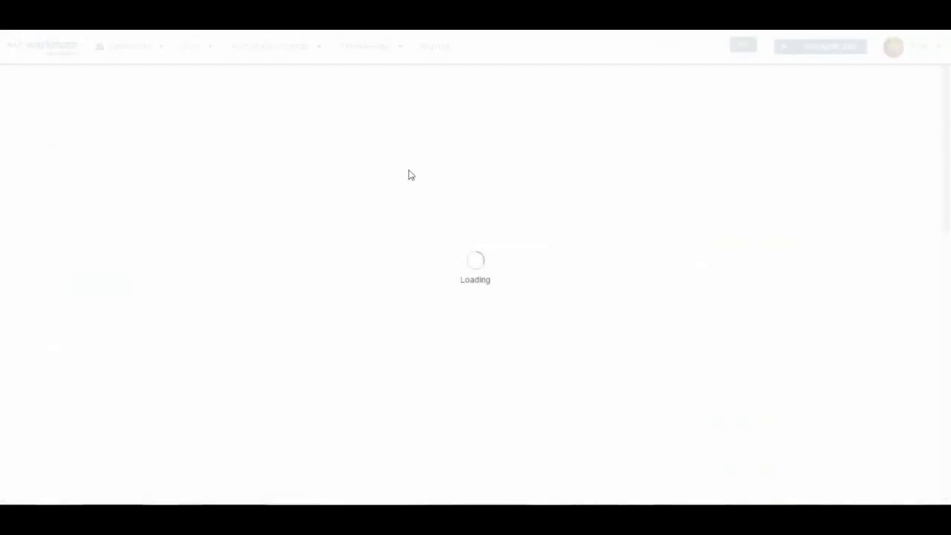
- Show the Bid Comments tab with its three standard comments
left_click(449, 191)
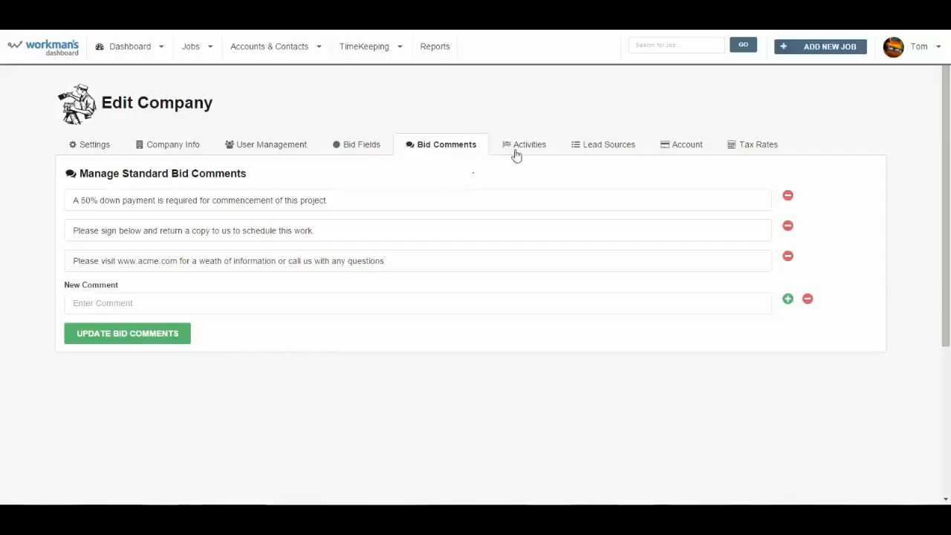
- Show the Lead Sources tab and scroll through its eight default sources
left_click(589, 148)
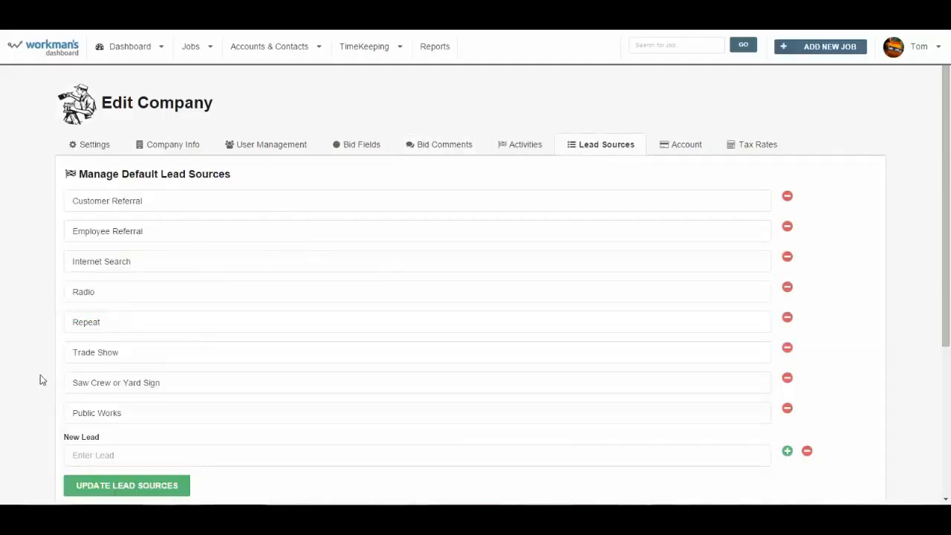
scroll(36, 380, "down", 3)
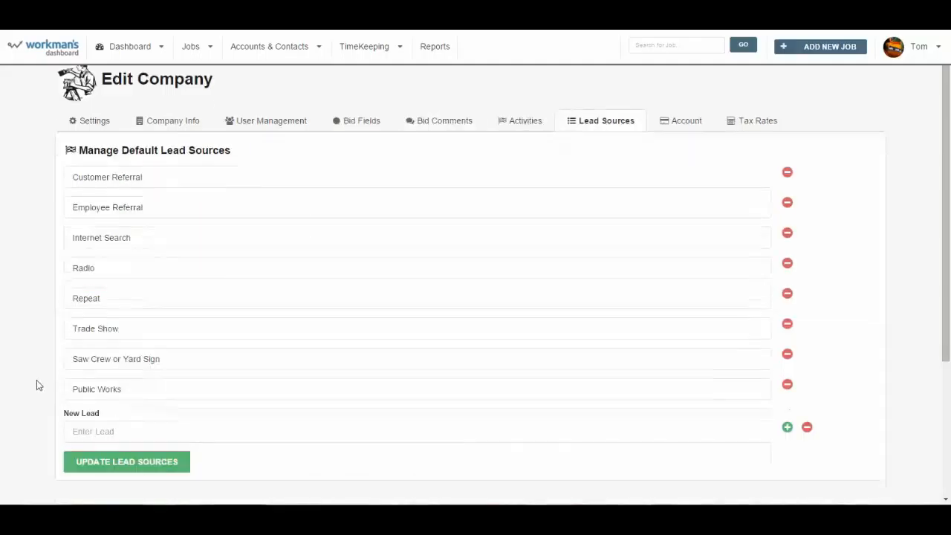
scroll(37, 380, "up", 3)
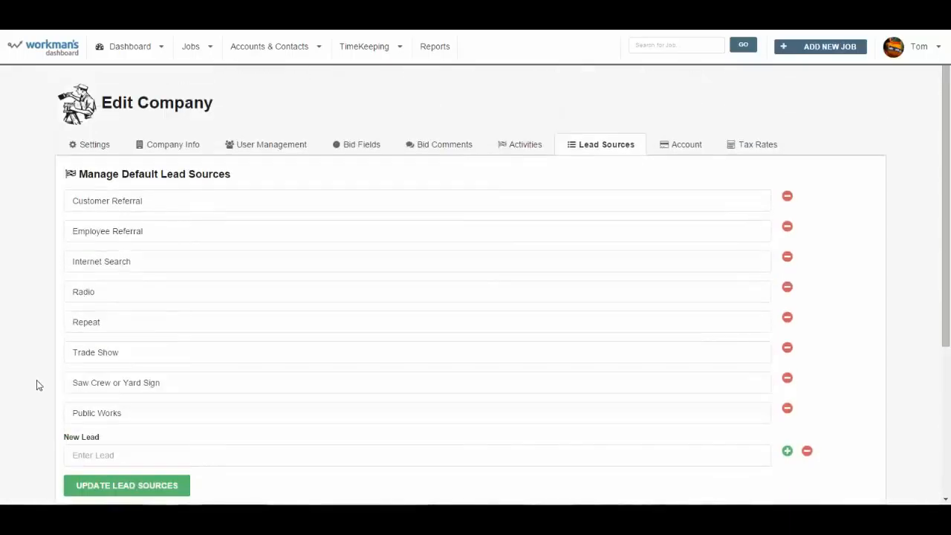